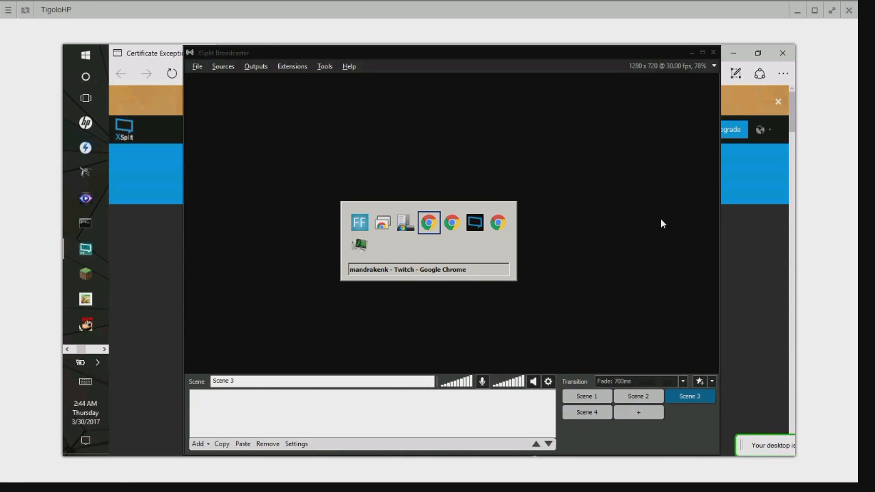
Switch to Chrome and reload the Twitch channel page to show the stream live
key("alt")
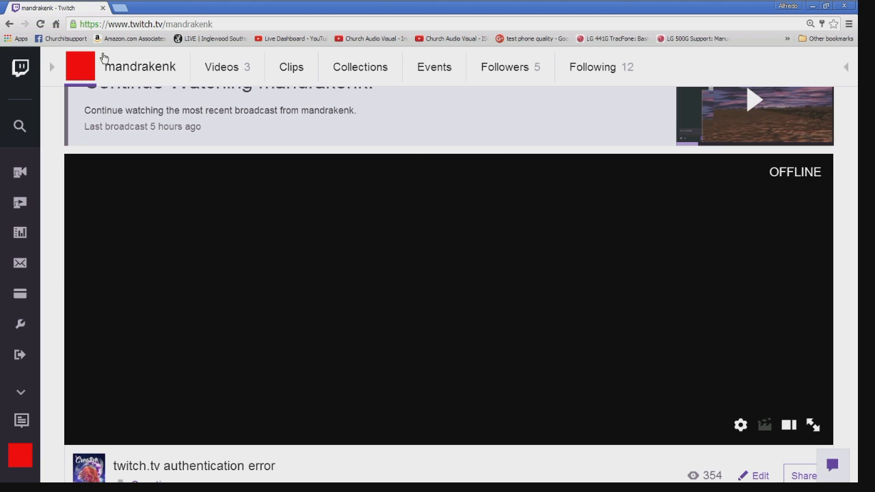
left_click(40, 23)
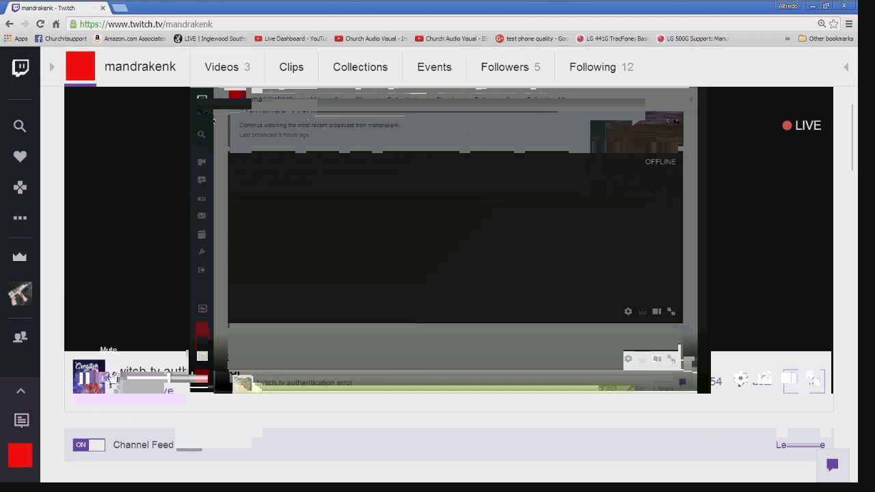
Switch to XSplit Broadcaster and start broadcasting to Twitch from the Broadcast menu
key("alt+Tab")
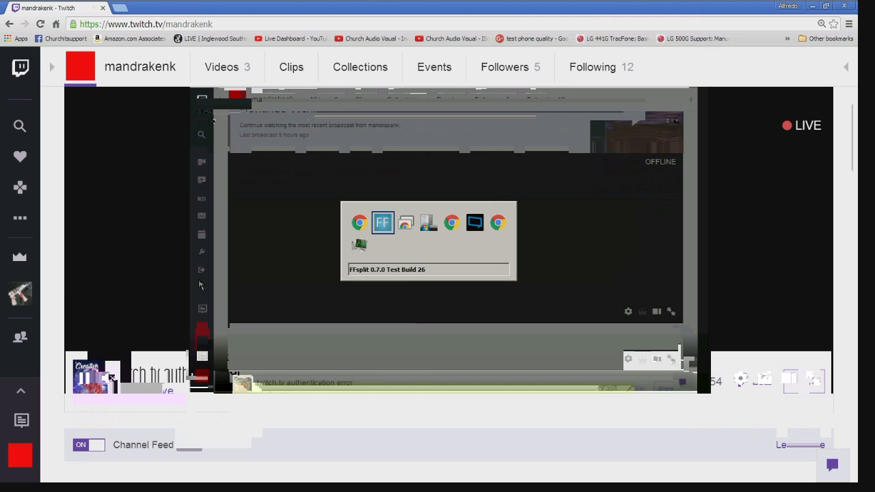
key("Tab")
key("Tab")
key("Tab")
key("Tab")
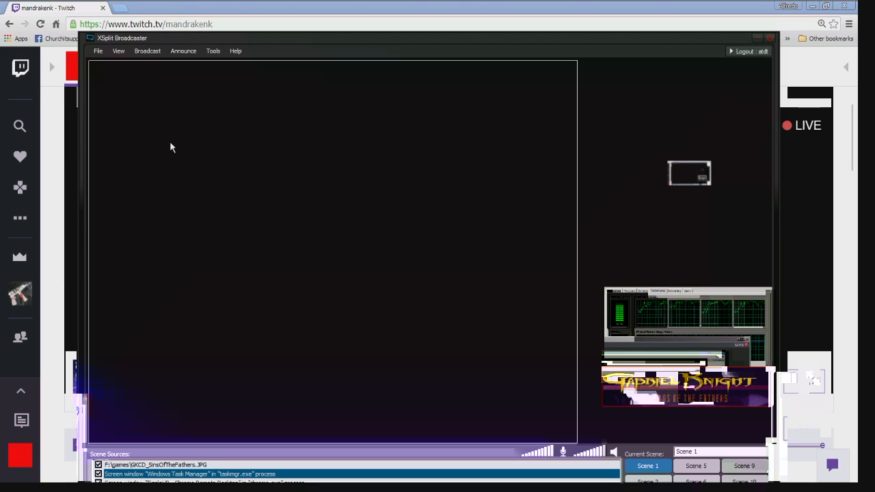
left_click(147, 51)
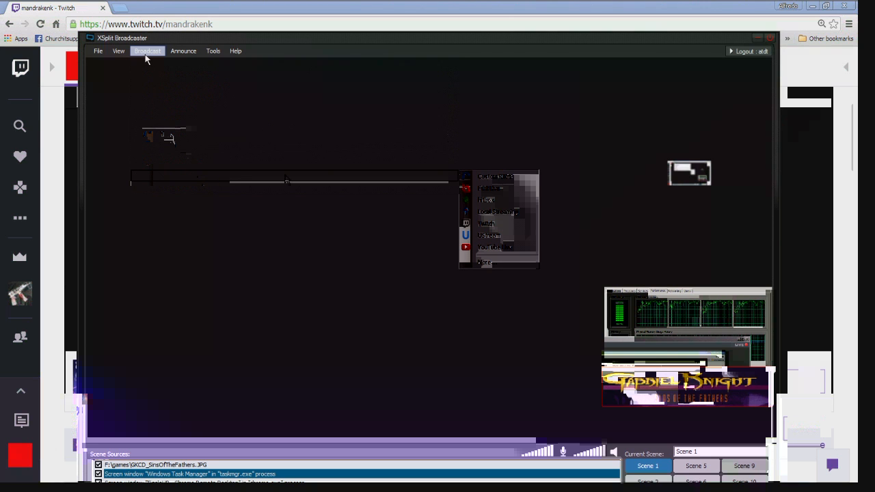
left_click(507, 225)
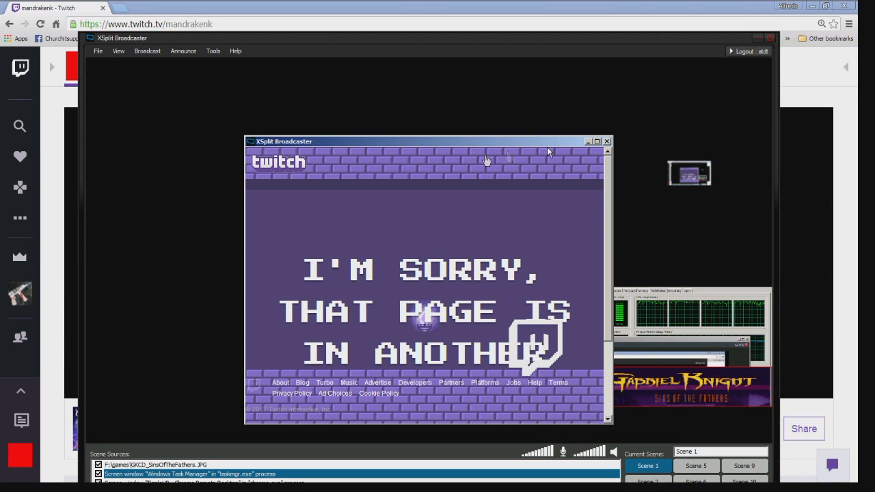
Close the Twitch error window and switch to the Chrome Remote Desktop session
left_click(607, 142)
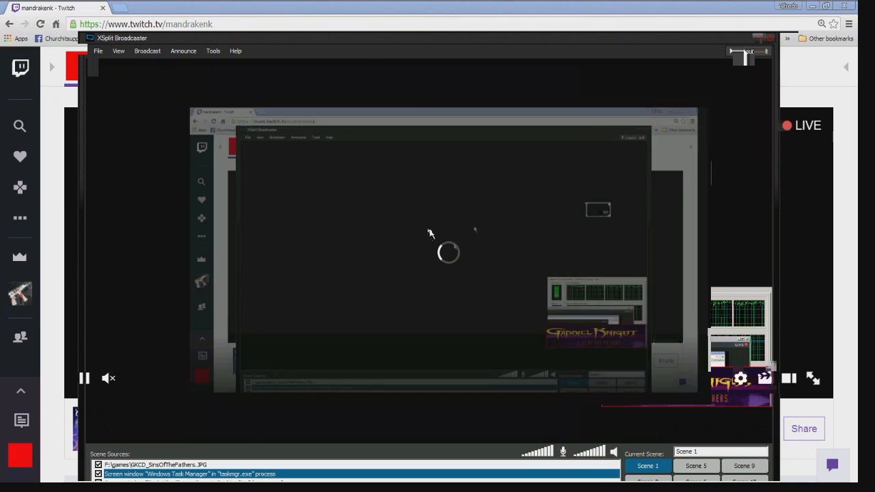
key("alt+Tab")
key("Tab")
key("Tab")
key("Tab")
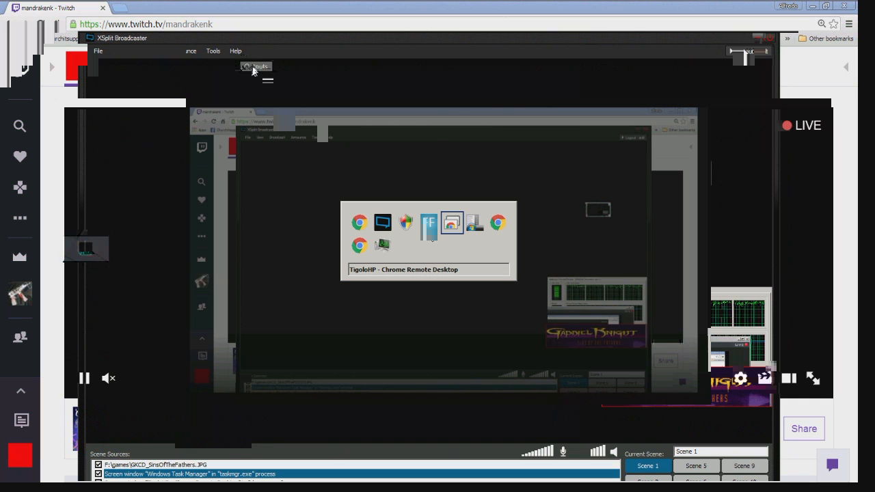
Start setting up a new Twitch output from the Outputs menu
left_click(255, 67)
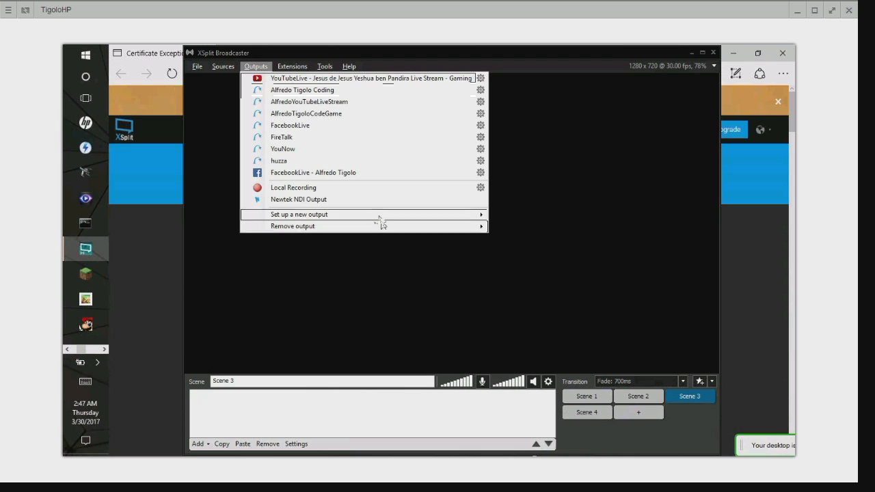
mouse_move(298, 214)
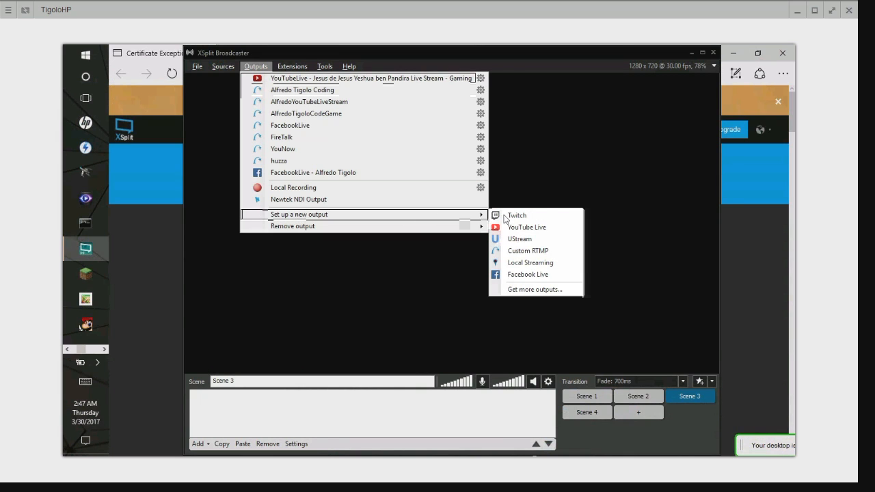
left_click(509, 218)
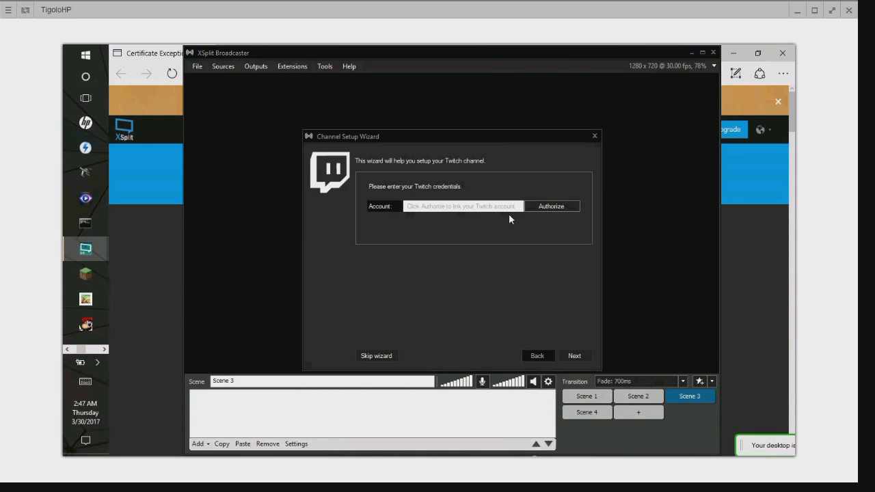
Authorize the Twitch account in the Channel Setup Wizard, loading the Twitch login
left_click(557, 208)
left_click(557, 208)
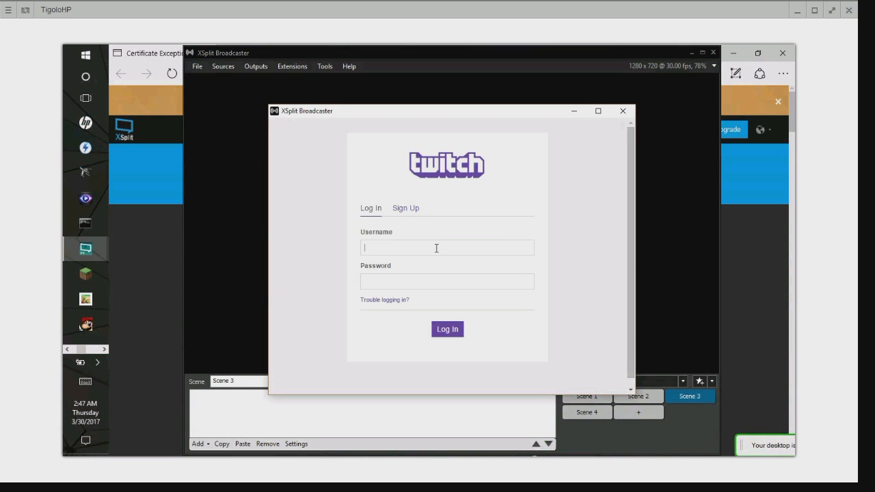
type("mandrake_k")
type("***")
Submit the Twitch login, which fails with a 400 Bad Request auth token error
left_click(447, 329)
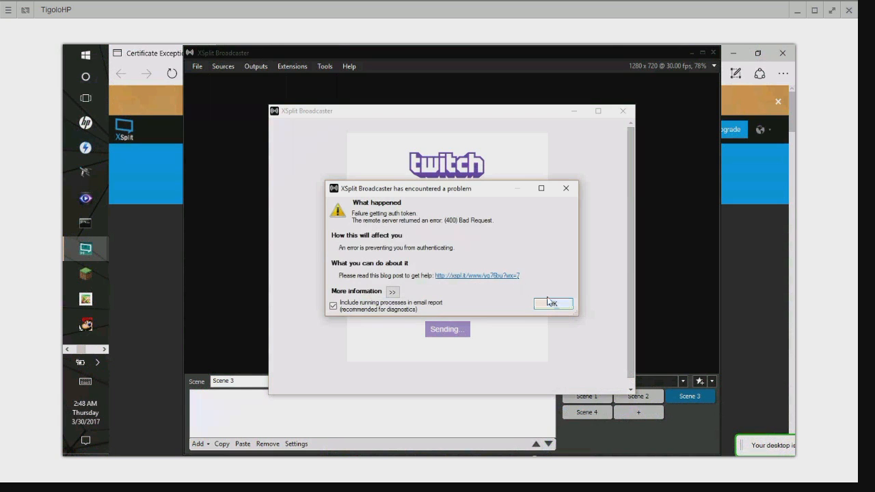
Dismiss the auth token error and switch to Windows Security Center
left_click(552, 304)
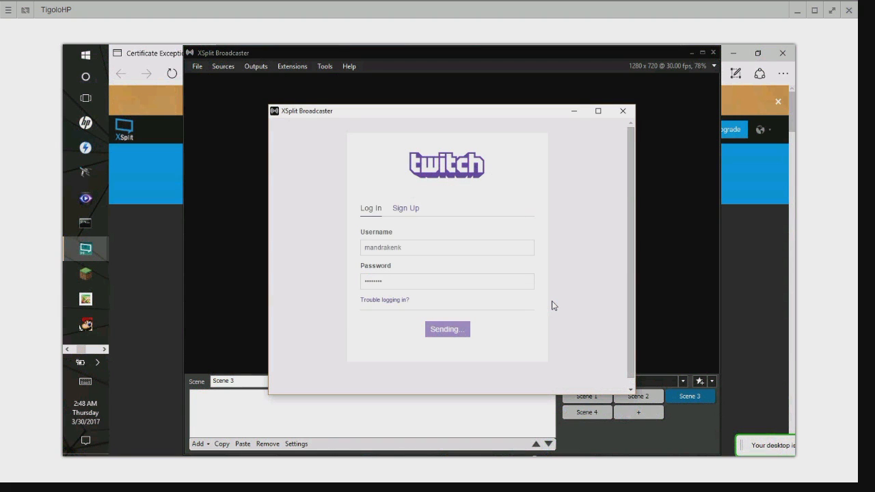
key("alt+Tab")
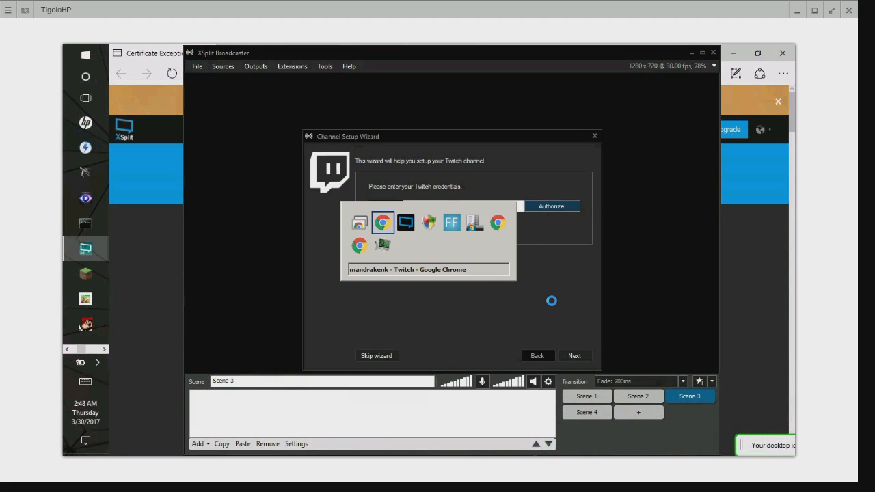
key("Tab")
key("Tab")
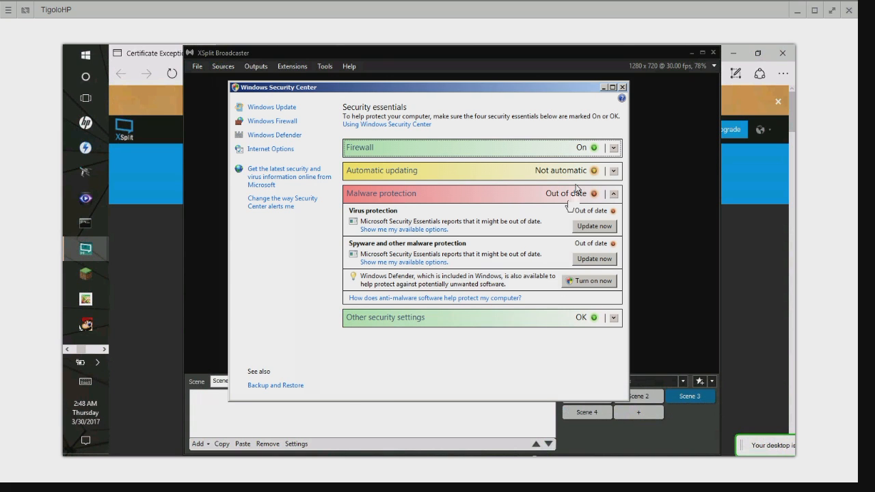
Close Windows Security Center, move the blank wizard popup aside and close it
left_click(603, 86)
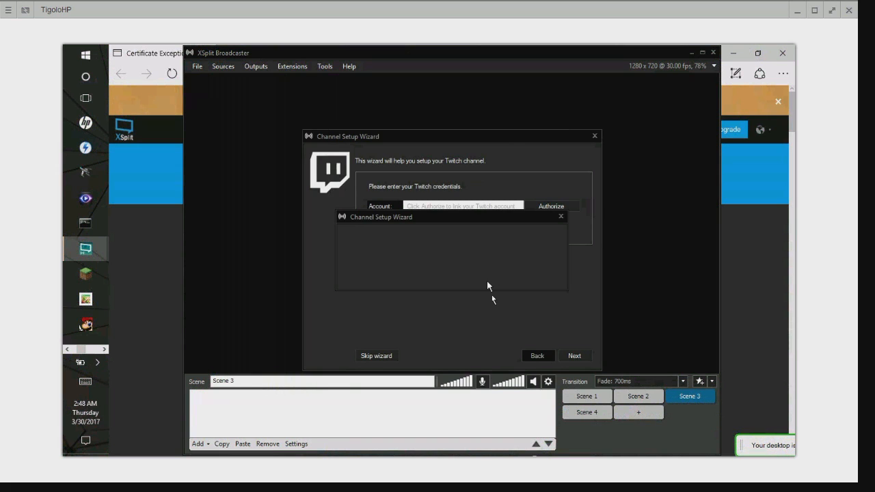
left_click_drag(422, 220, 419, 212)
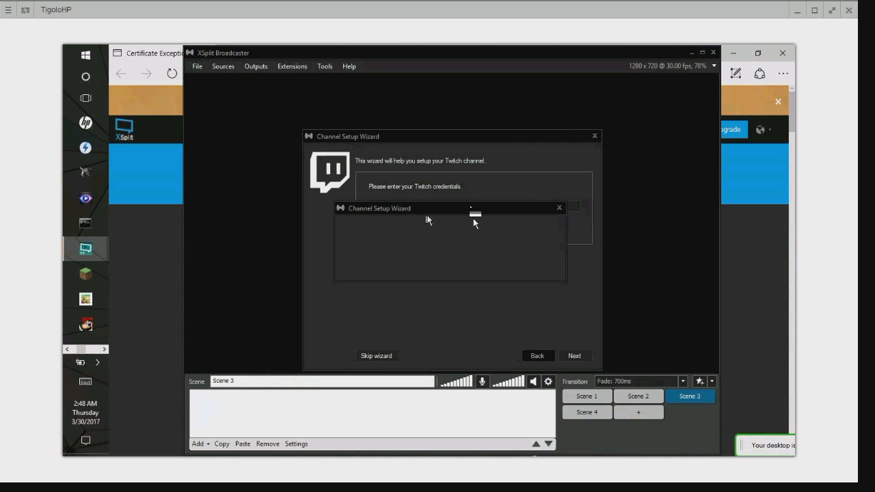
left_click_drag(473, 211, 480, 236)
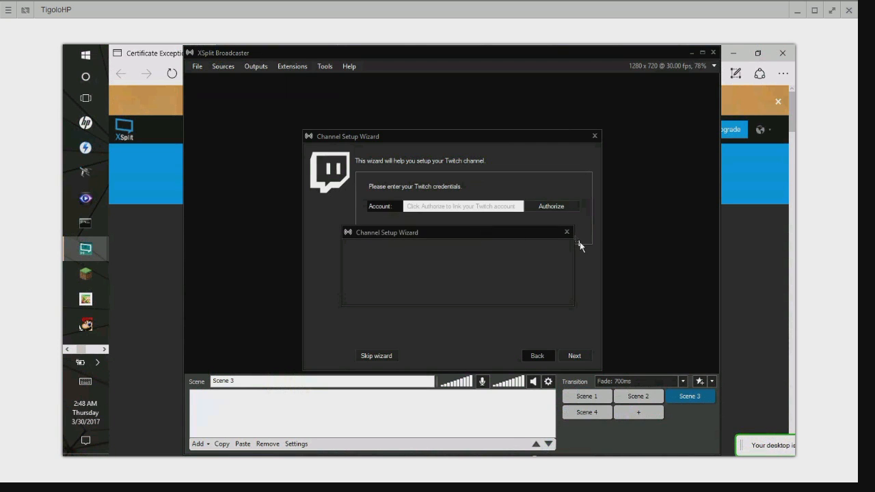
left_click(567, 232)
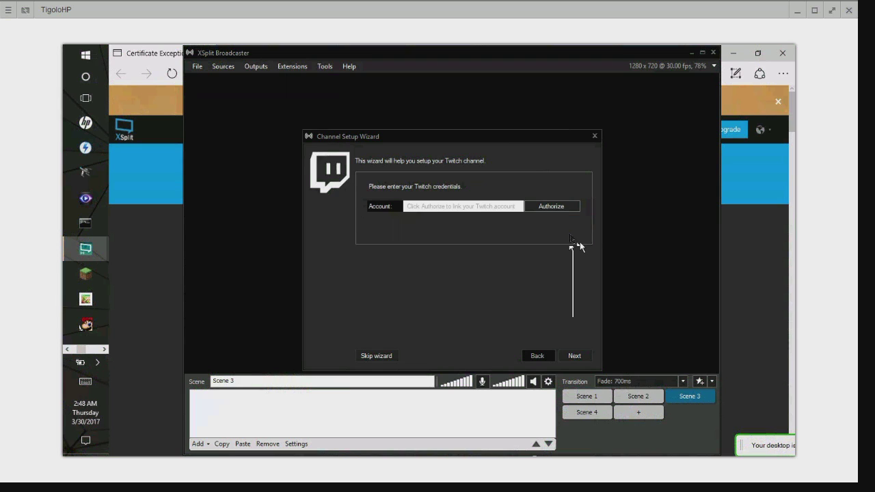
Authorize again and submit the Twitch username and password, failing with an auth token error
left_click(551, 205)
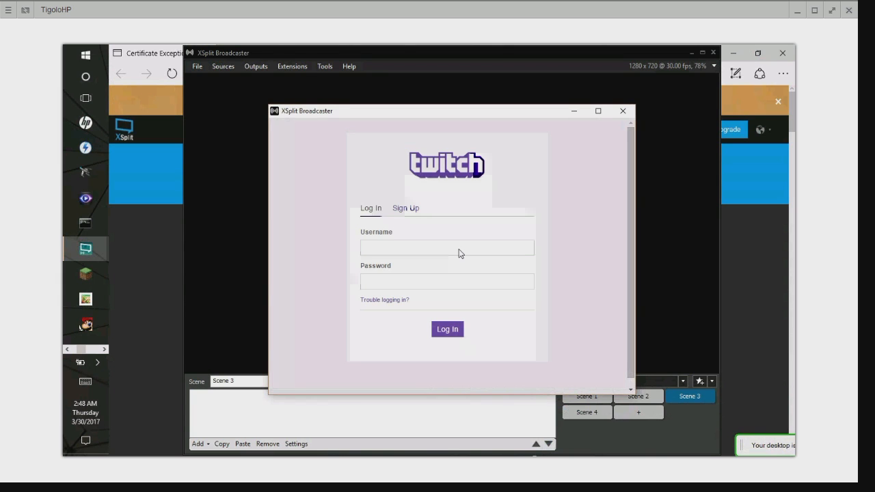
type("mank")
key("BackSpace")
type("drake")
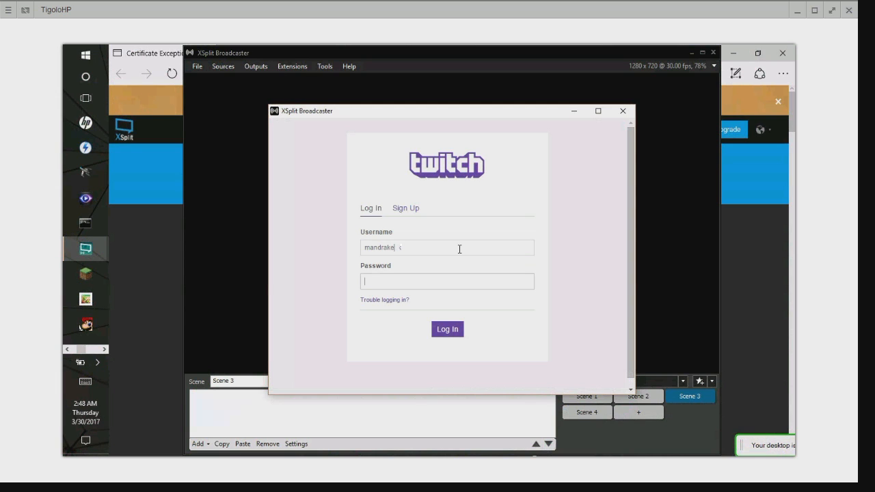
type("assword")
left_click(447, 329)
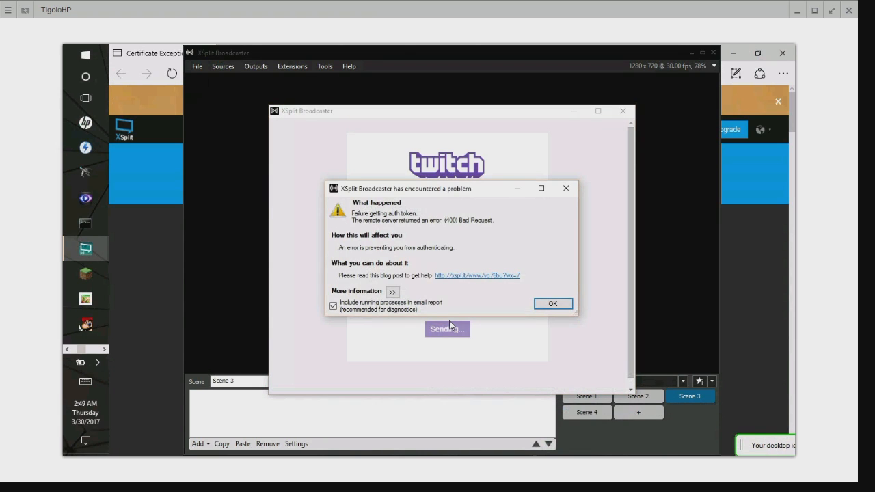
Dismiss the Bad Request and 410 Gone errors and skip the Twitch setup wizard
left_click(550, 304)
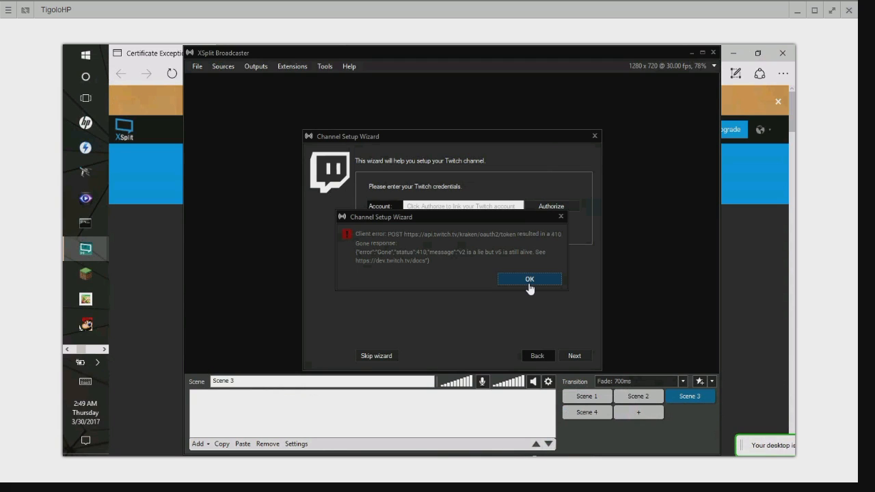
left_click(530, 281)
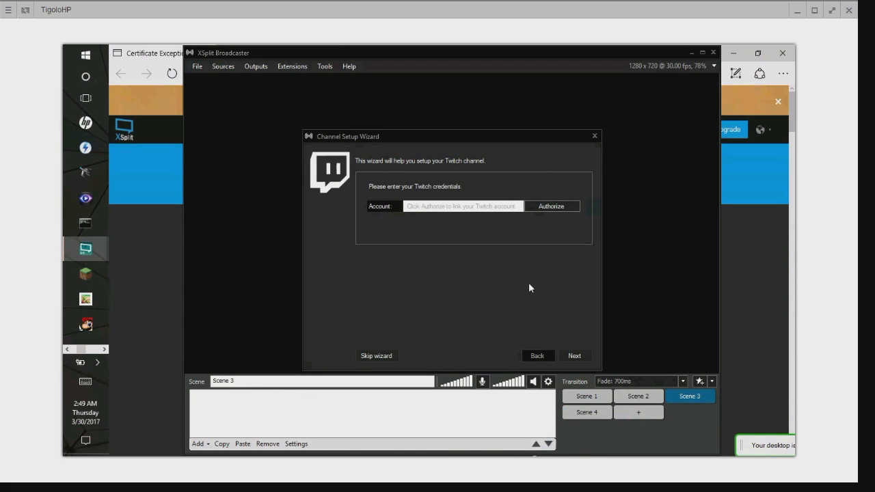
left_click(377, 356)
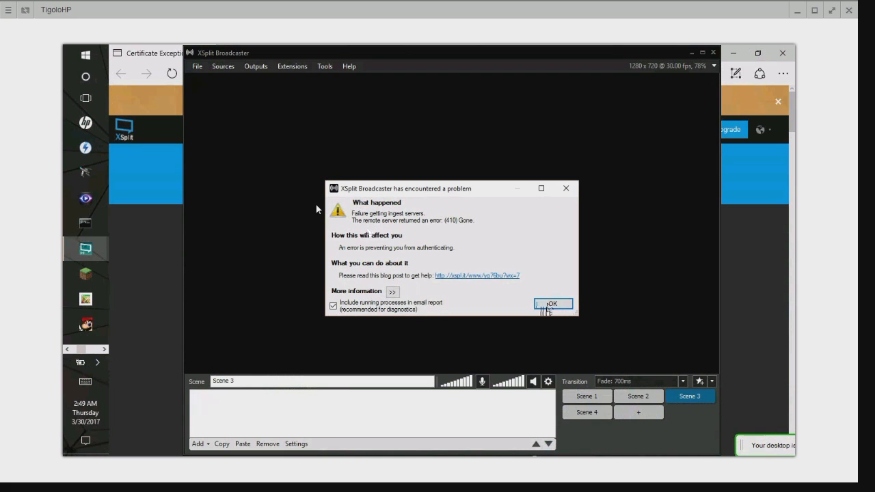
Dismiss the ingest-server error dialog with OK
left_click(552, 304)
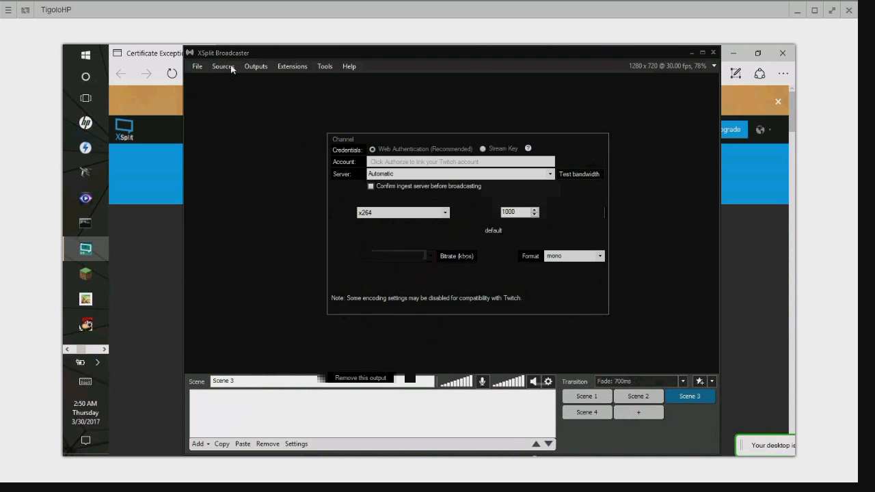
Switch Twitch credentials to Stream Key, enter the username, and dismiss the 410 Gone API error
left_click(483, 149)
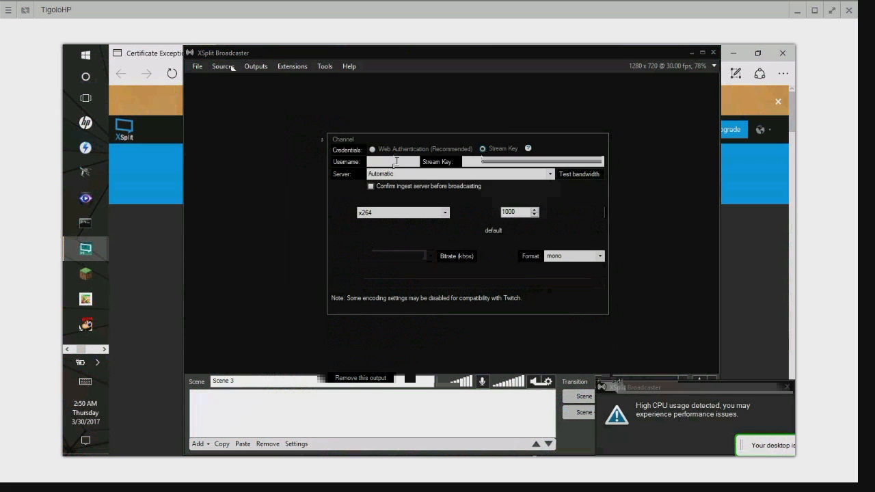
left_click(396, 162)
type("han")
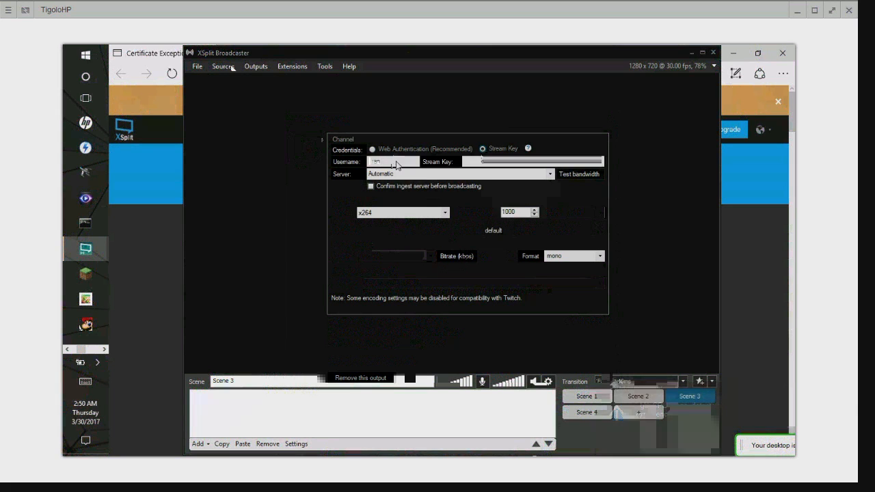
type("dl")
double_click(395, 162)
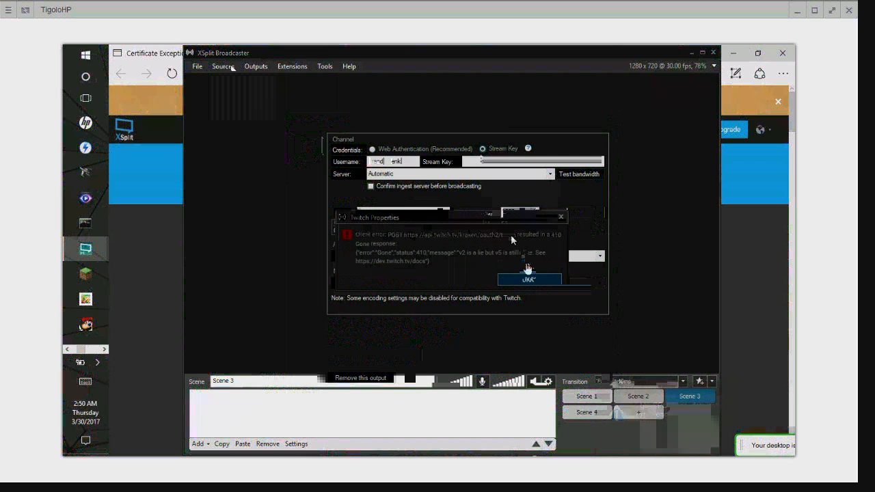
left_click(528, 278)
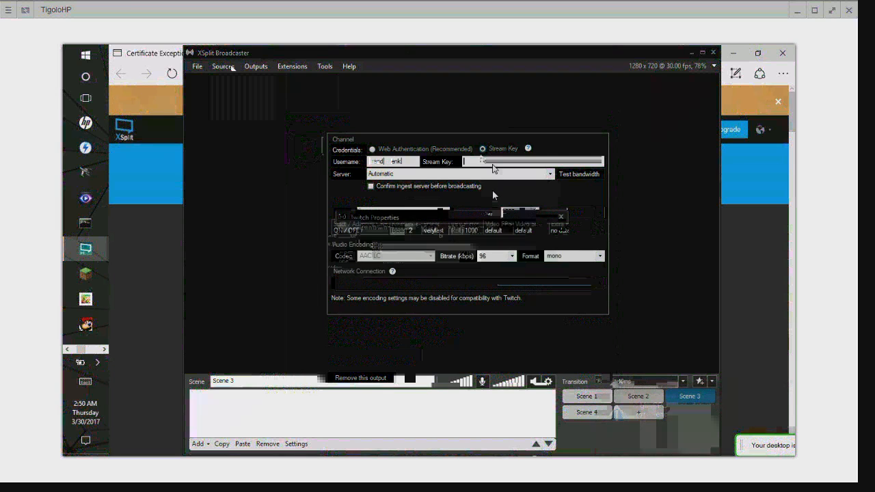
type("test")
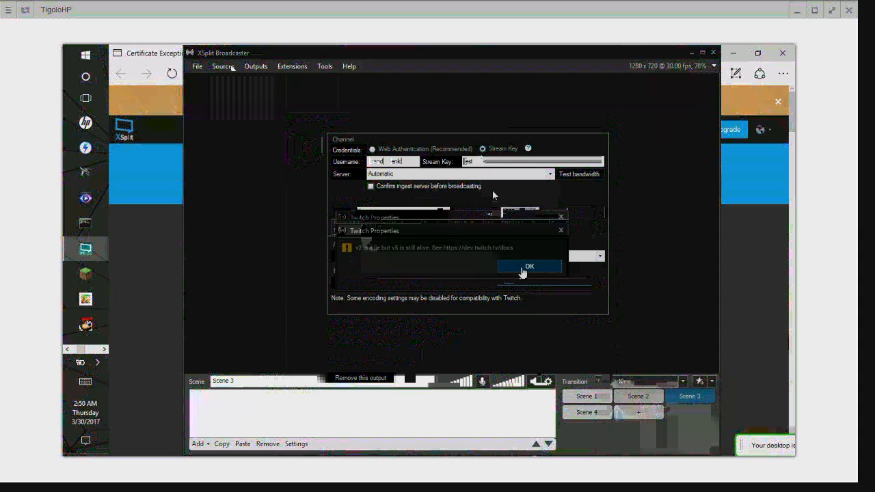
Dismiss the warning and enable Confirm ingest server before broadcasting
left_click(529, 267)
left_click(370, 186)
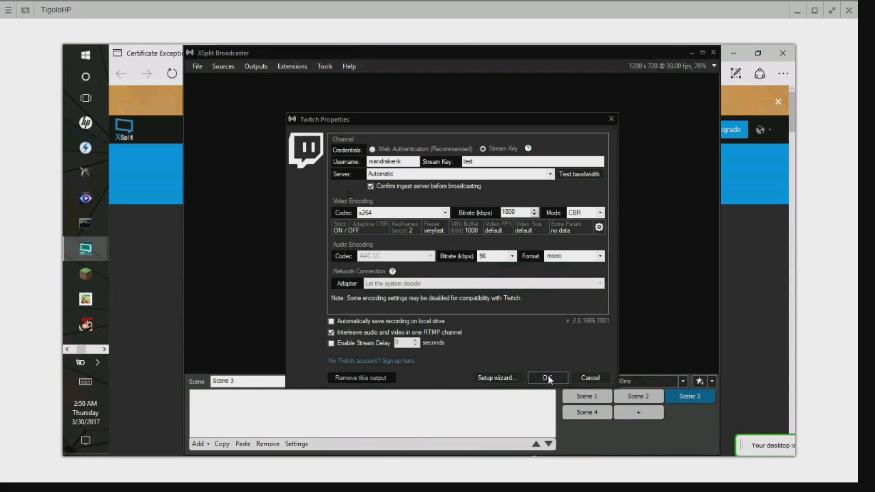
Save the Twitch output settings and dismiss the resulting auth token (410) Gone errors
left_click(547, 377)
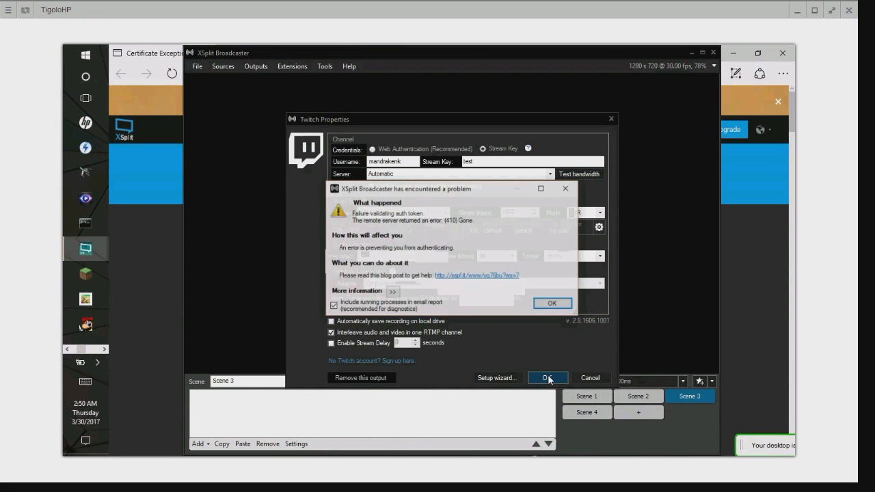
left_click(550, 304)
left_click(553, 304)
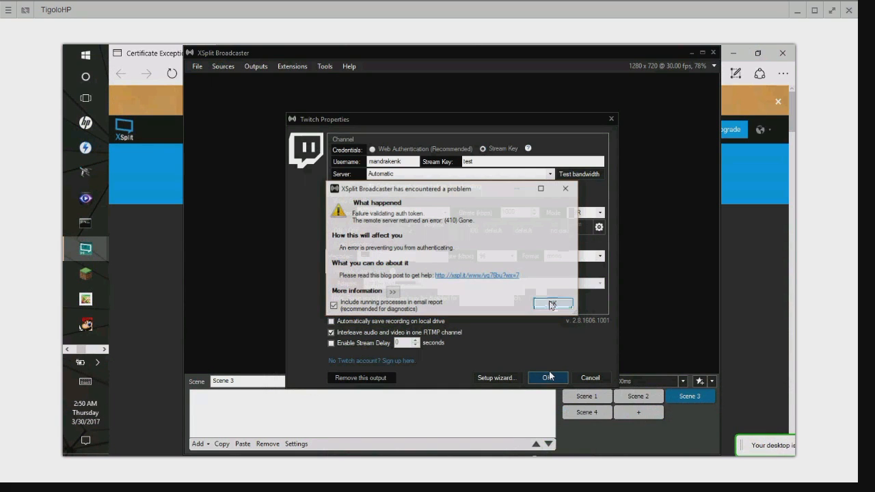